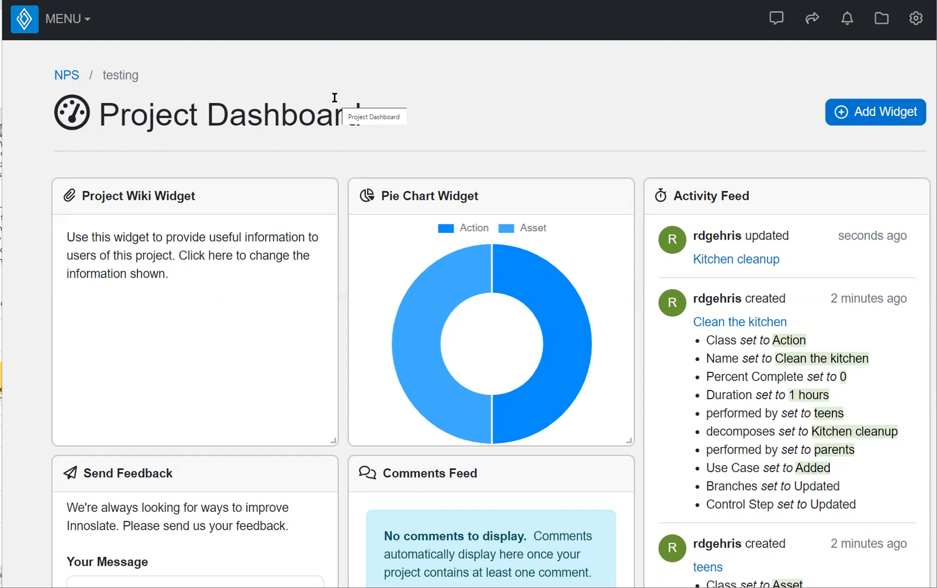
Start creating a new diagram of type Use Case Diagram from the project's diagrams dashboard.
click(70, 23)
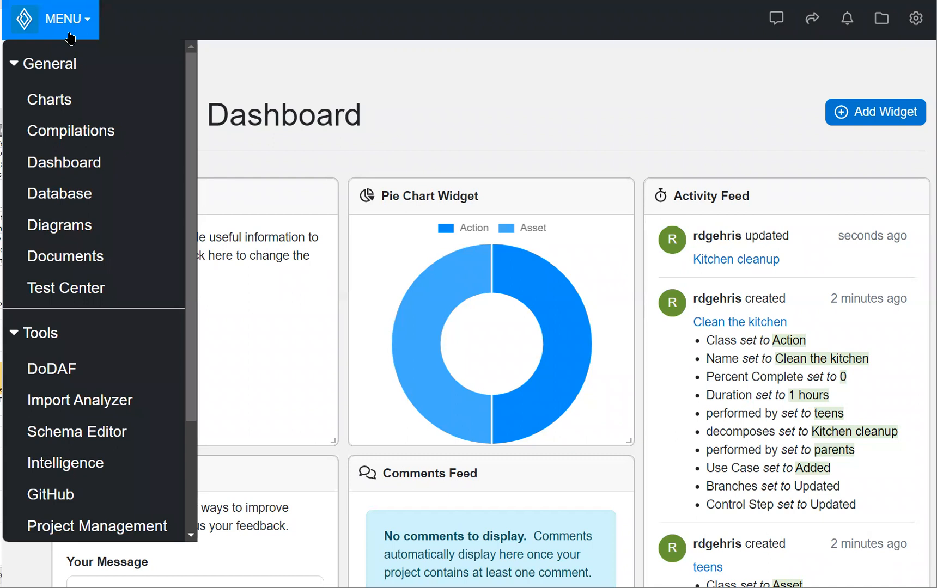
click(73, 231)
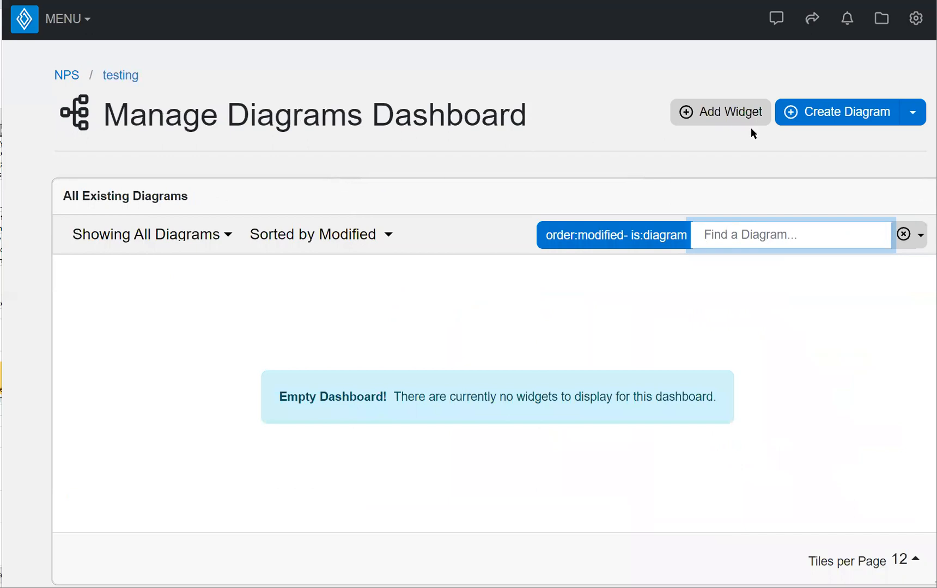
click(826, 118)
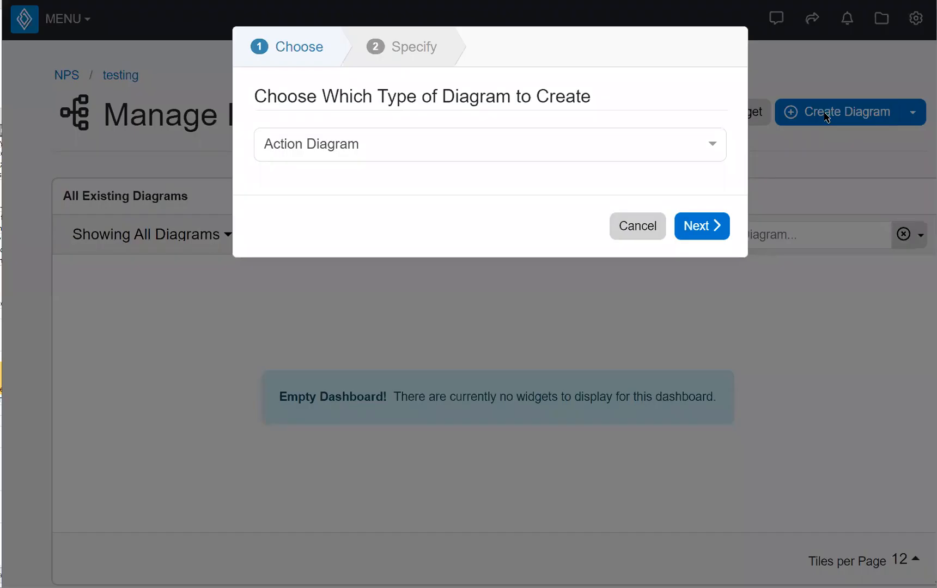
click(710, 145)
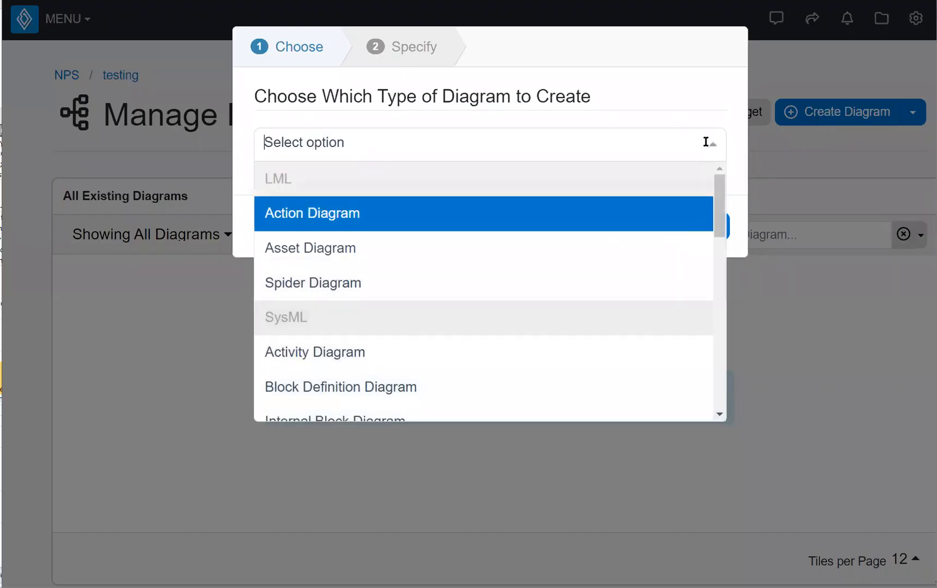
scroll(505, 299, down, 6)
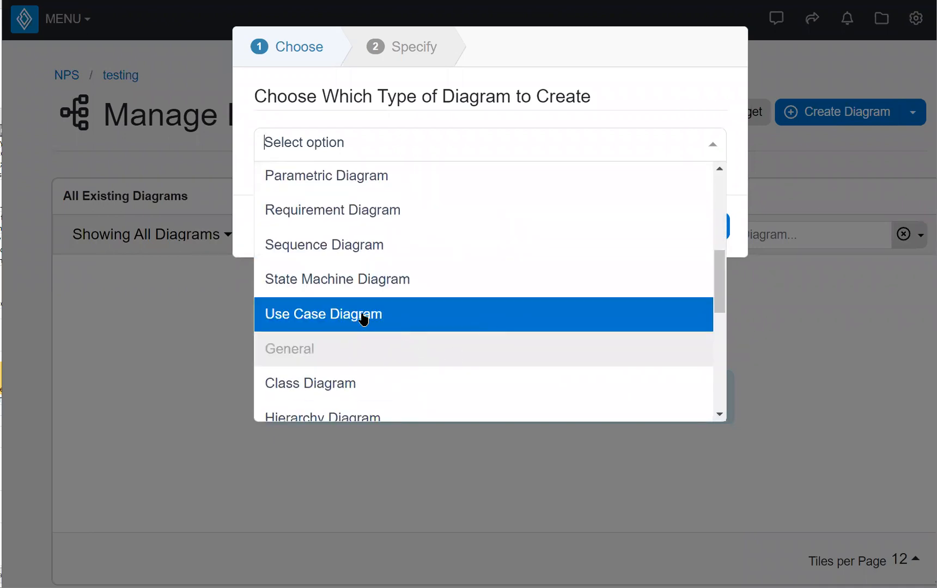
click(364, 319)
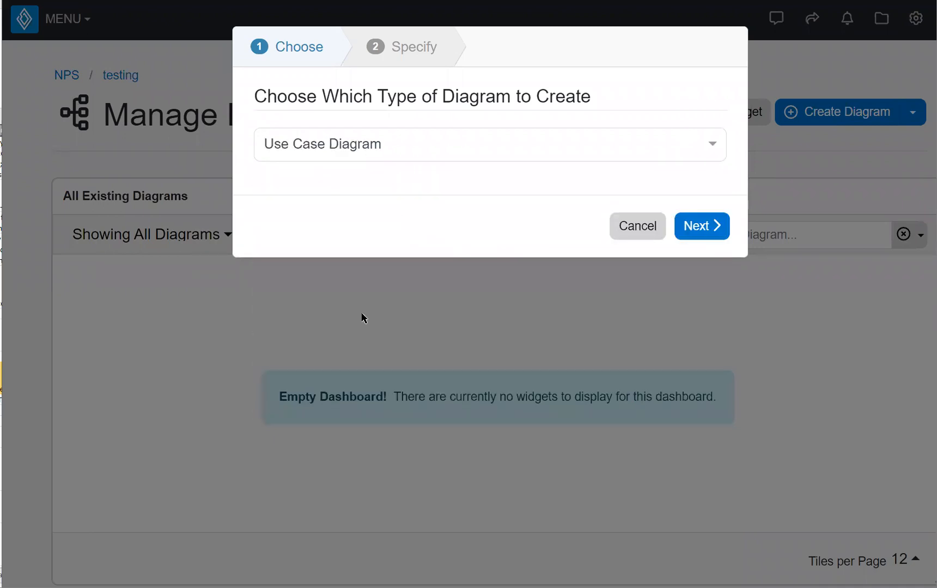
click(708, 229)
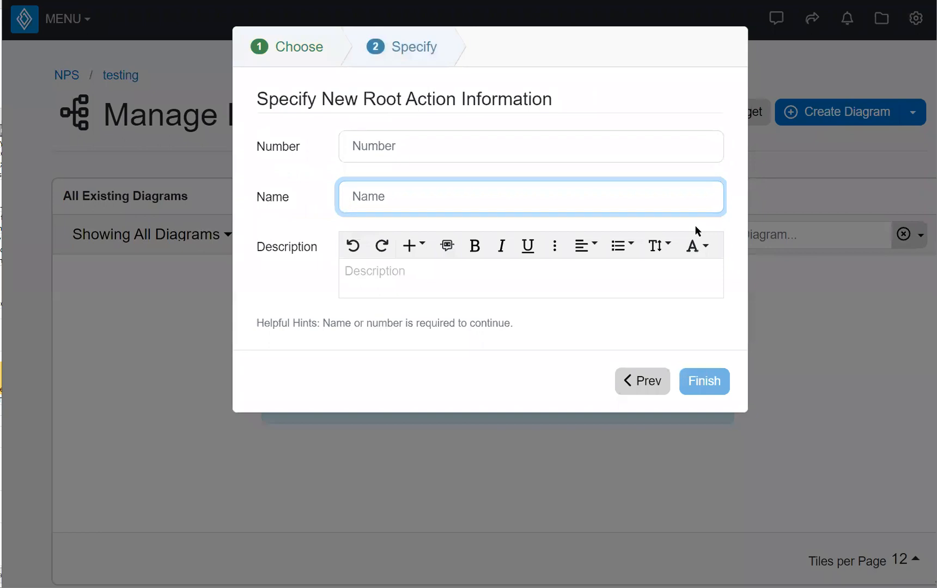
Name the root action "get a clean kitchen", describe it as "tutorial demo for use case diagram", and finish creating the diagram.
text(get a clea)
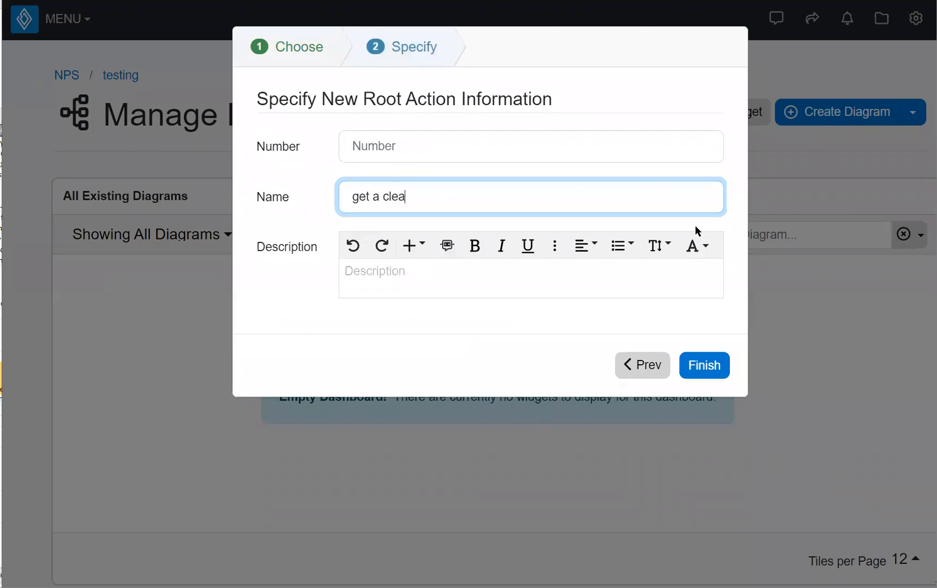
text(n kitchen)
click(417, 269)
text(tutorial demo for use case dia)
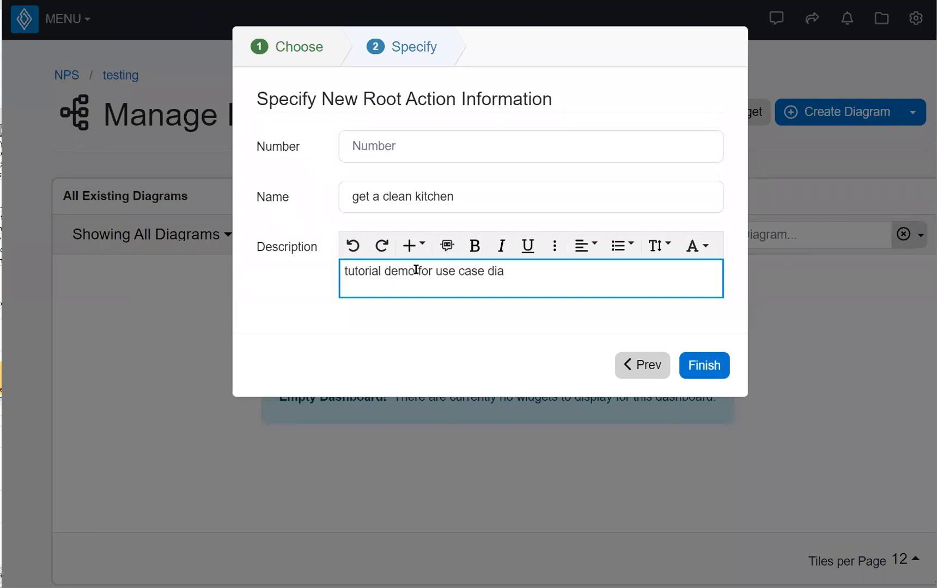
text(gram)
click(711, 366)
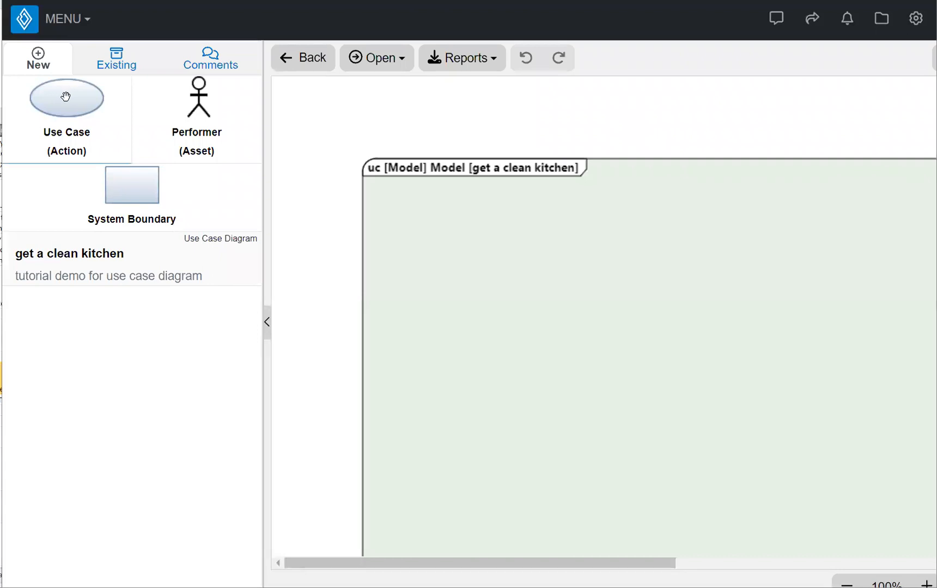
click(267, 323)
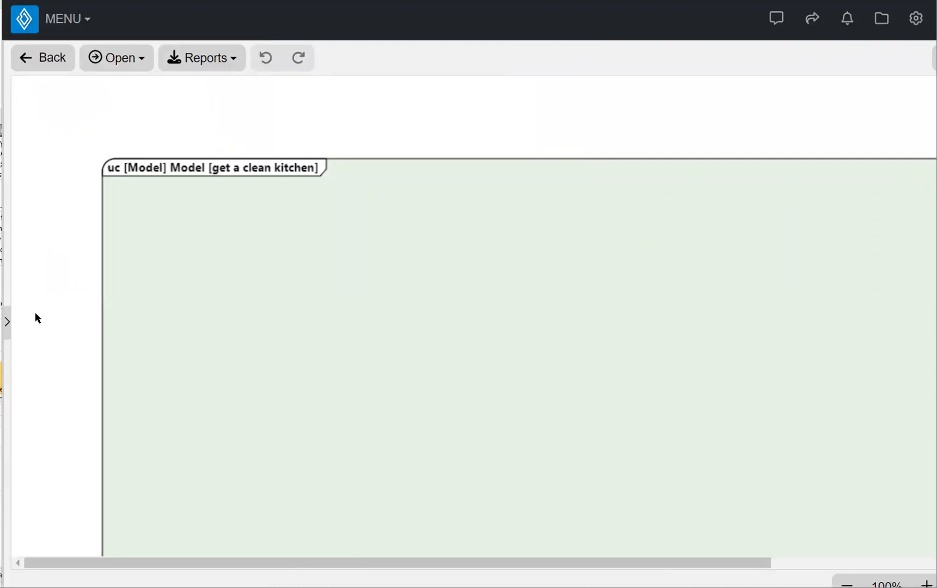
click(8, 324)
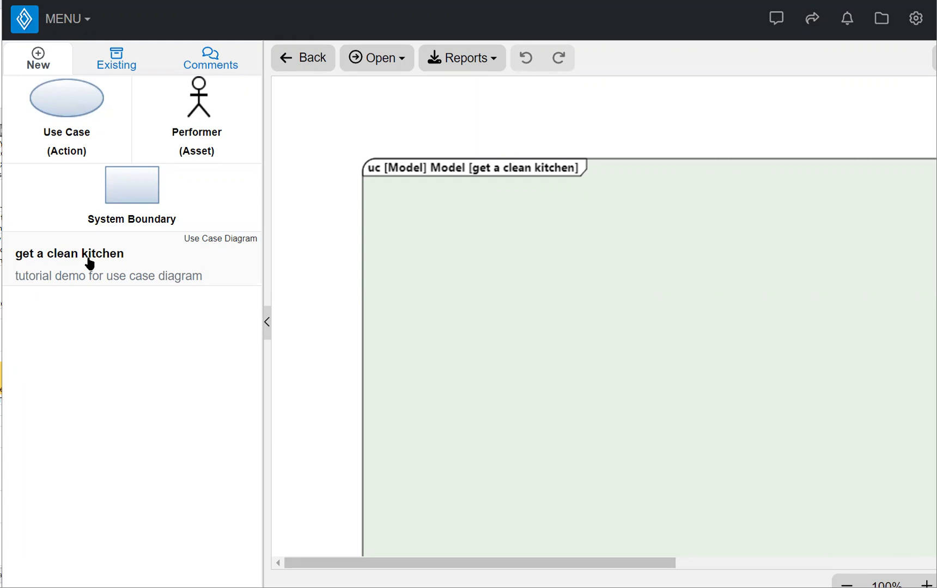
Add a use case named "clean the kitchen" in the upper part of the model frame.
drag(91, 110, 550, 280)
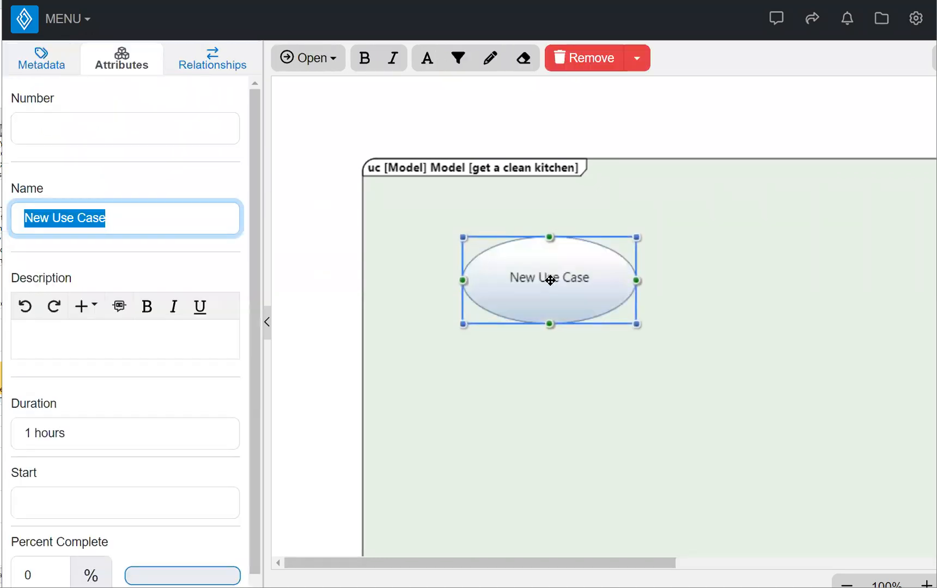
text(clean)
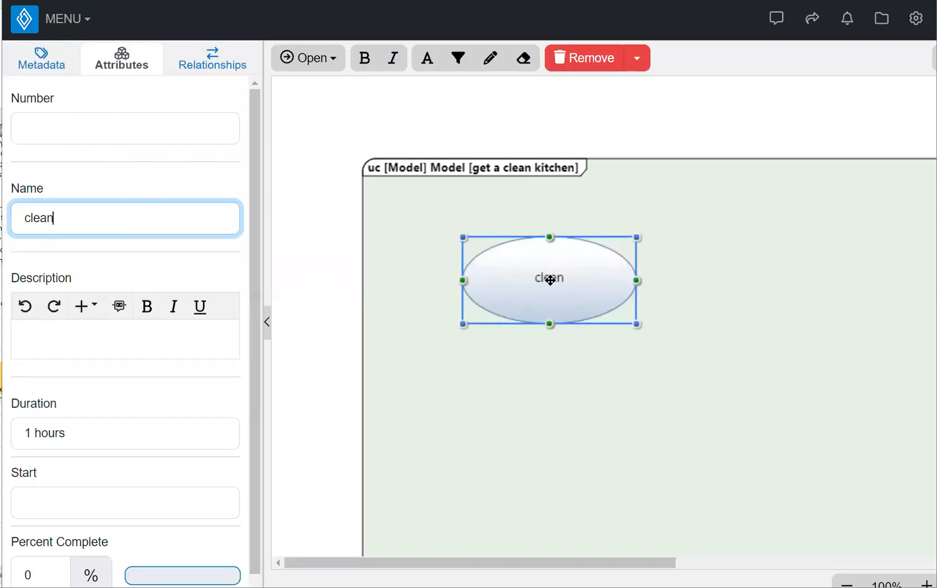
text( the kitchen)
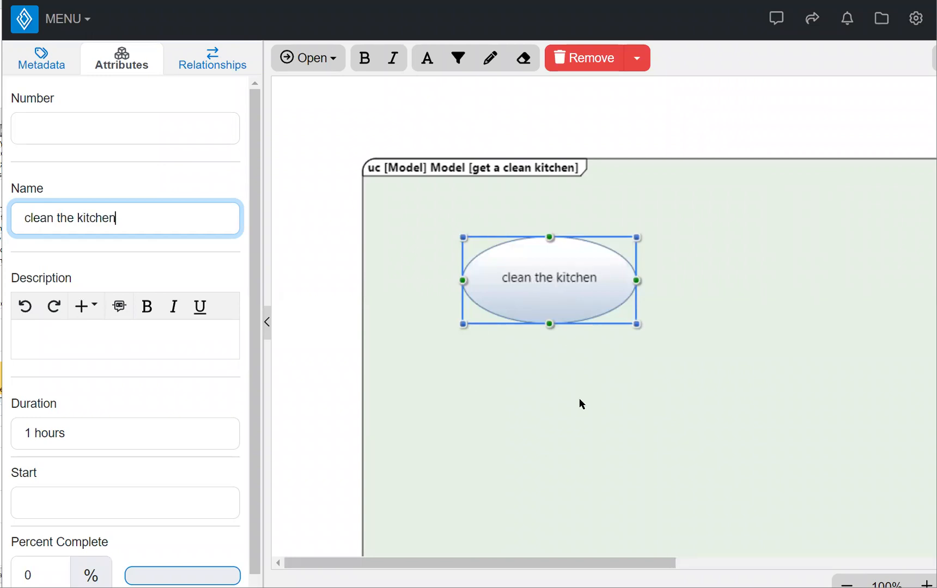
click(566, 389)
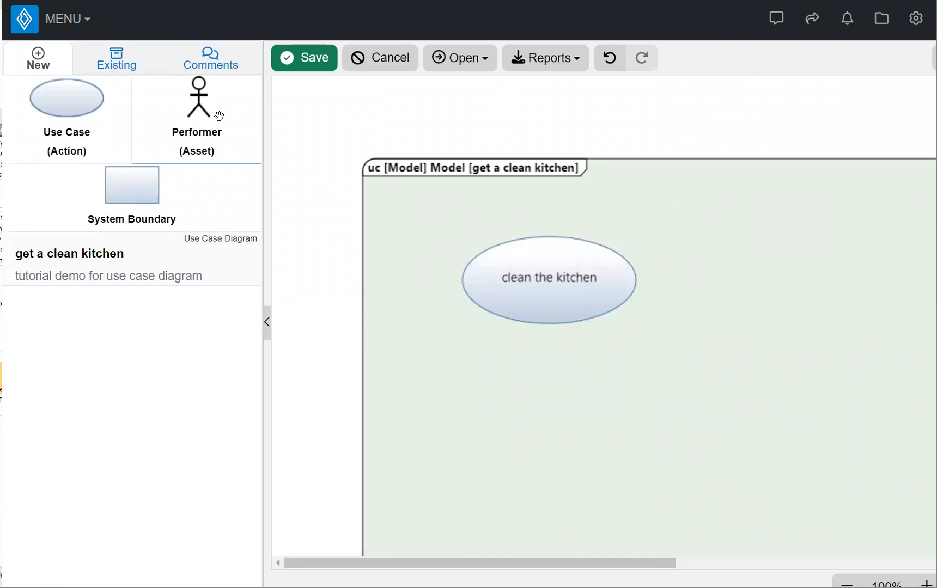
Add a performer named "teens" below the use case and another named "parents" to its right.
drag(202, 101, 637, 371)
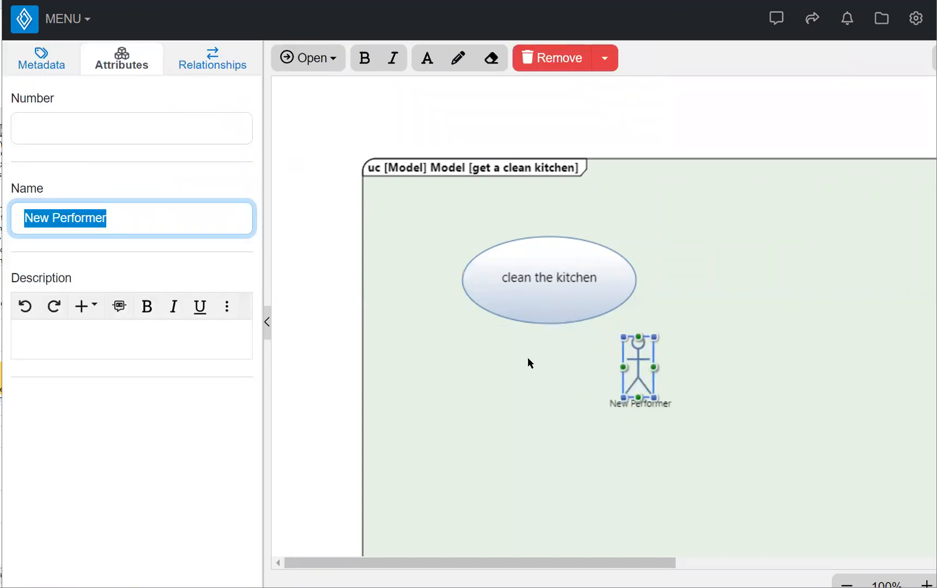
text(teens)
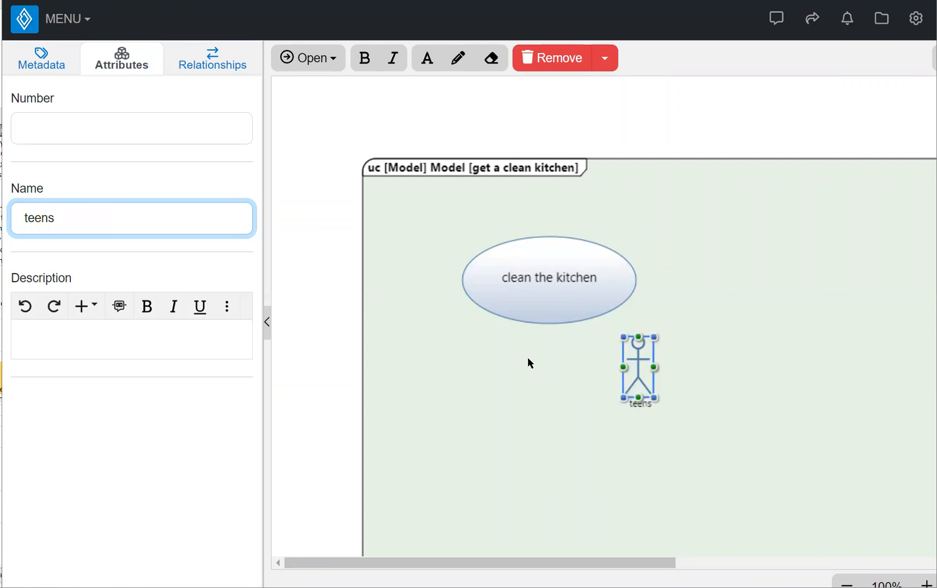
click(785, 274)
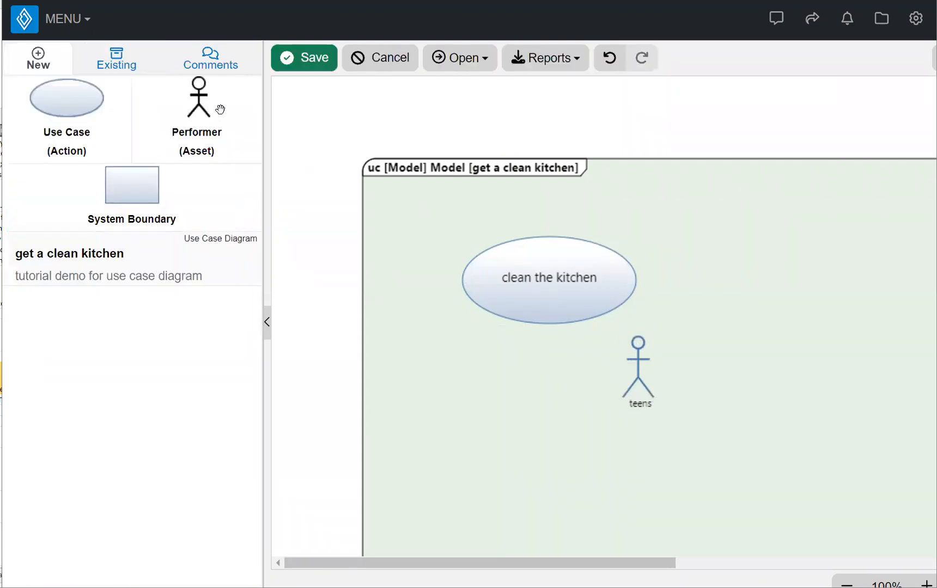
drag(201, 96, 799, 259)
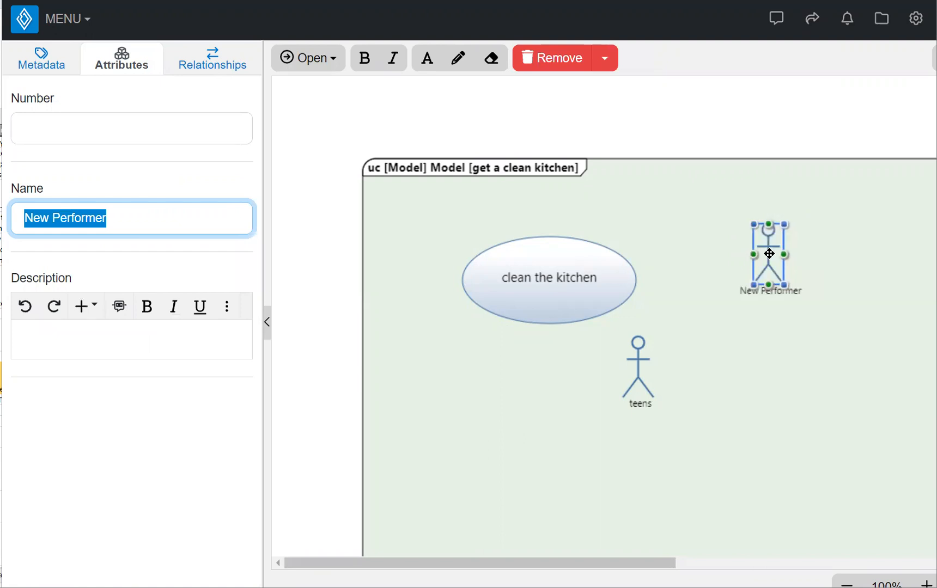
text(parents)
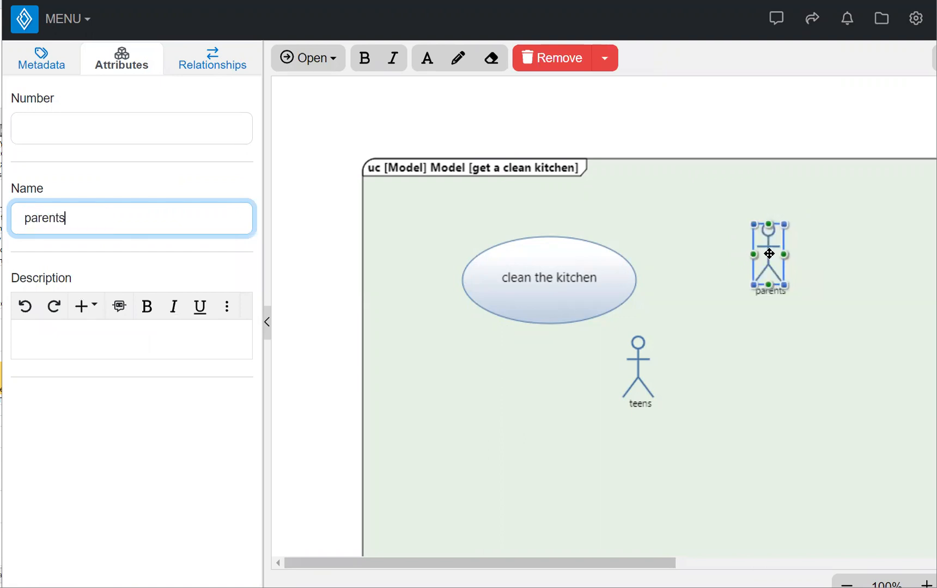
click(765, 335)
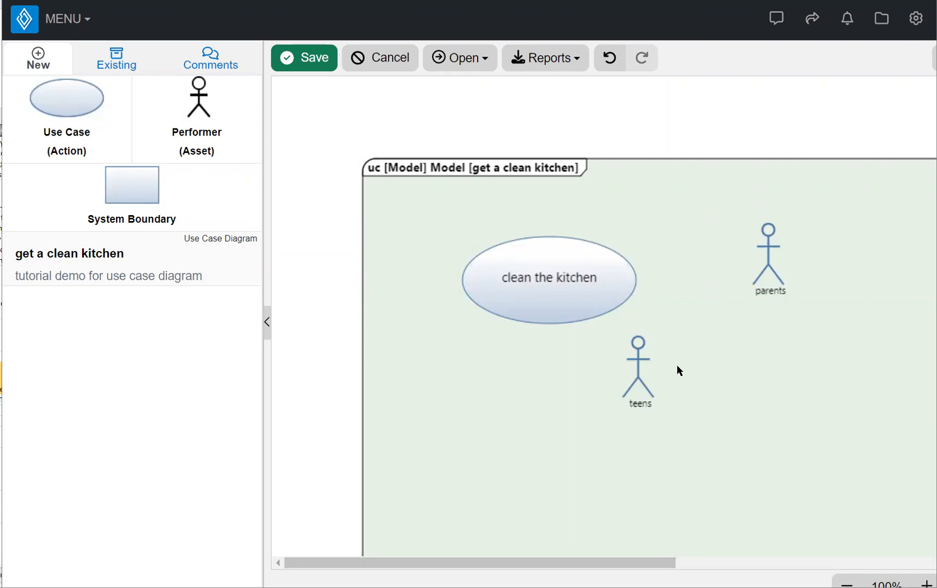
Connect the teens and parents performers to the "clean the kitchen" use case.
click(638, 370)
drag(624, 369, 581, 318)
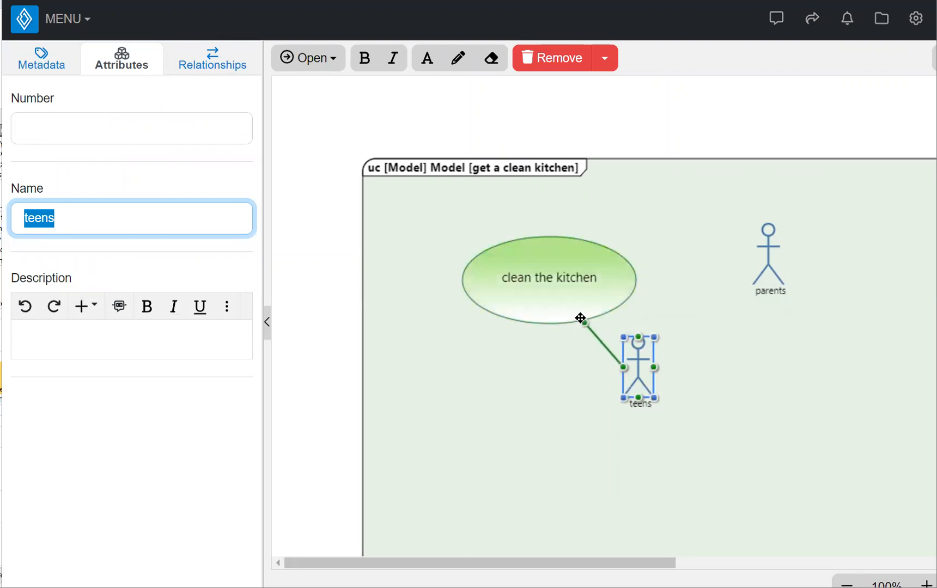
drag(581, 318, 581, 318)
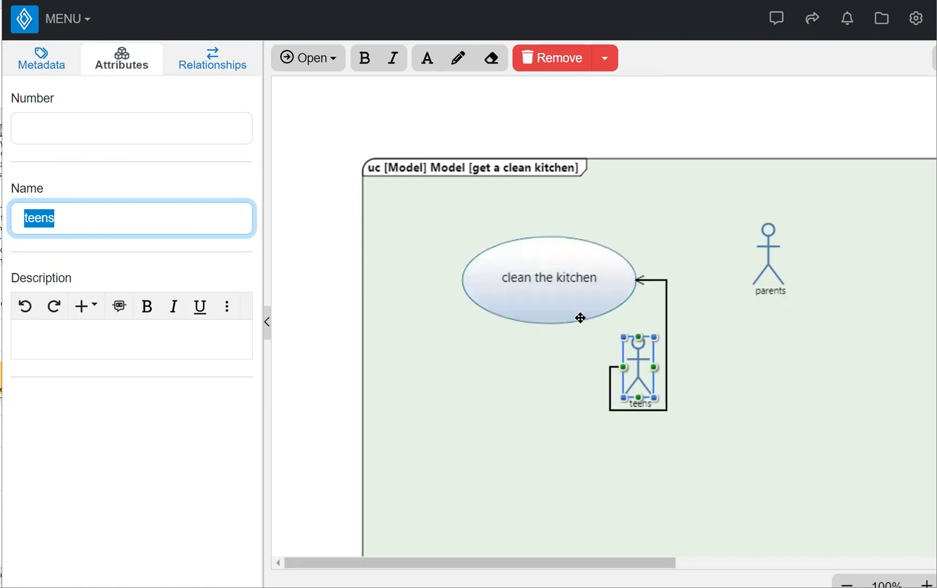
click(767, 266)
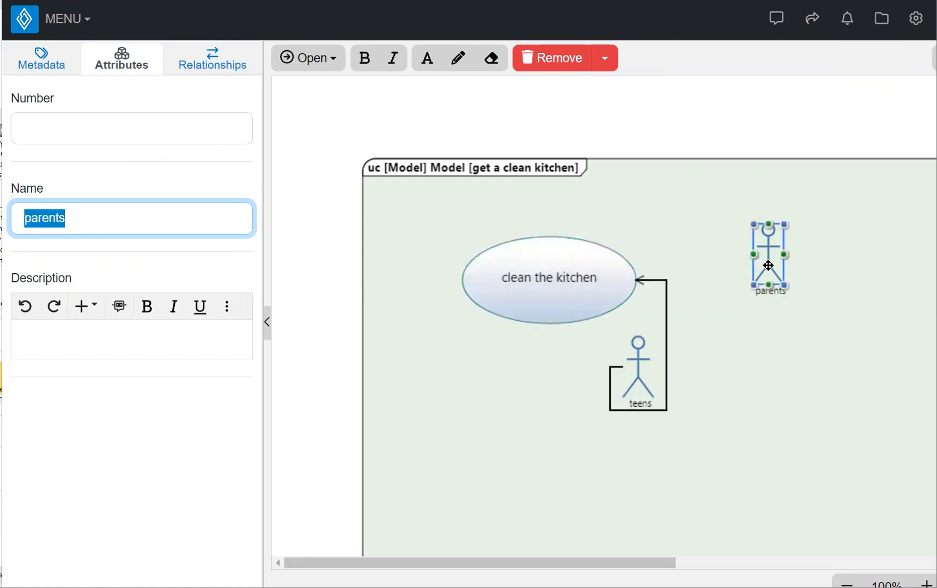
drag(754, 256, 616, 253)
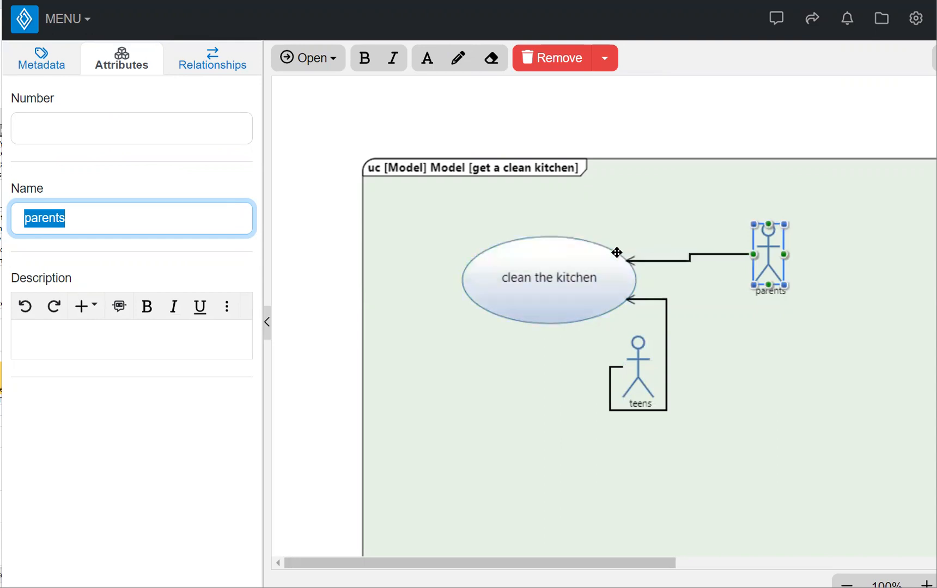
click(748, 388)
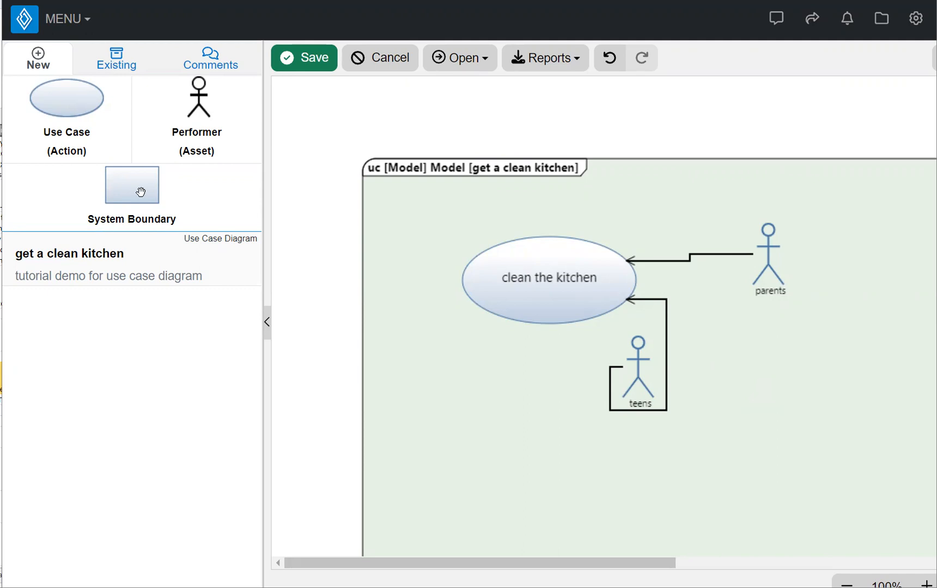
Add a system boundary, resize it around the "clean the kitchen" use case and teens, leaving parents outside, and save the diagram.
drag(140, 193, 518, 354)
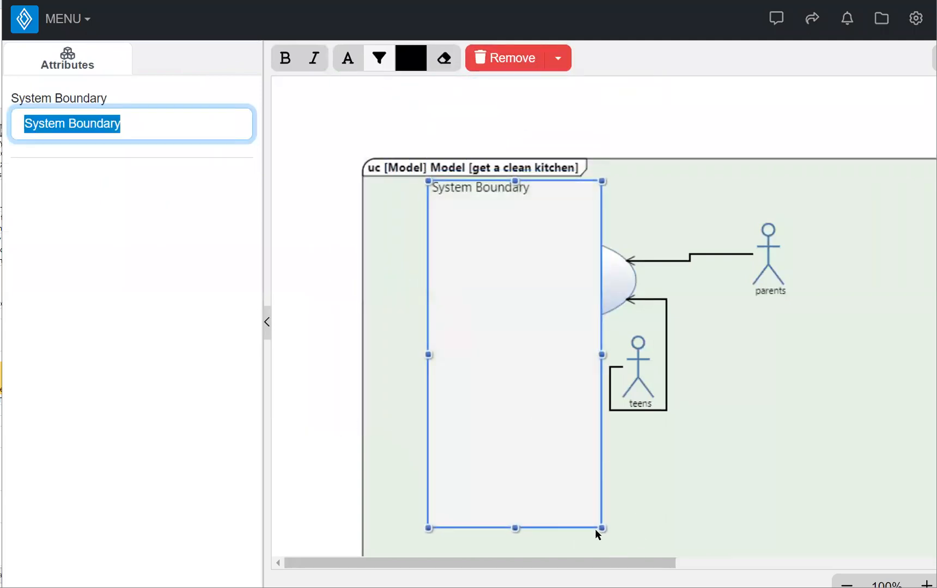
drag(602, 529, 732, 446)
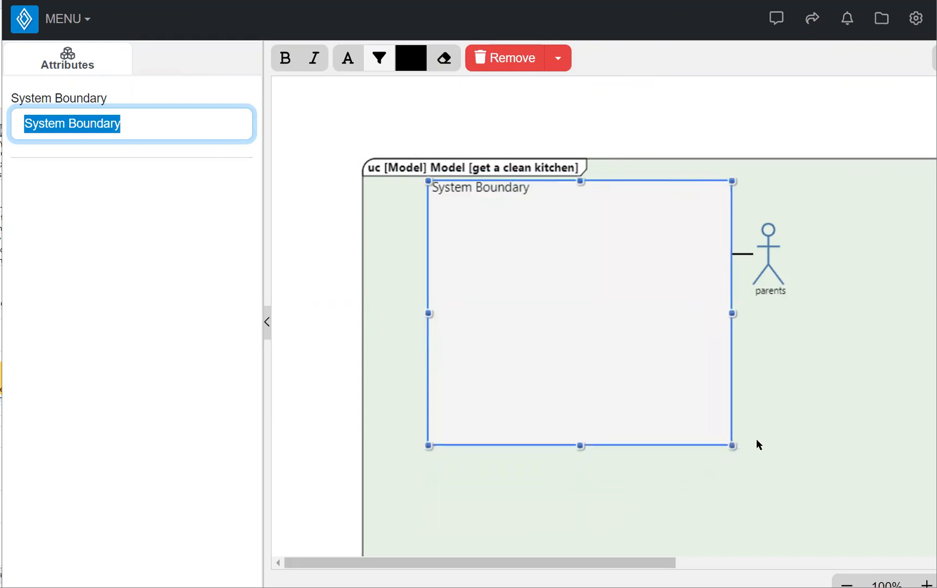
click(769, 431)
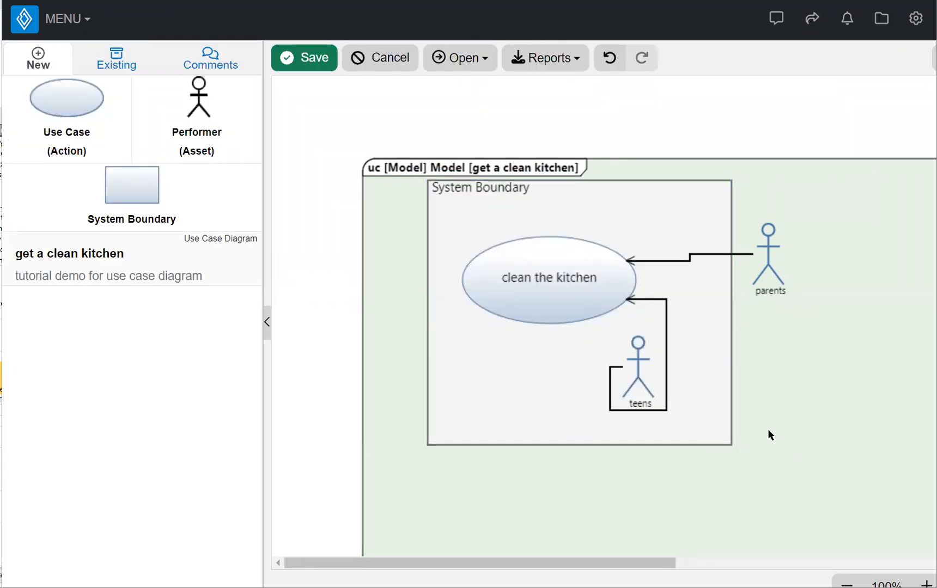
click(315, 64)
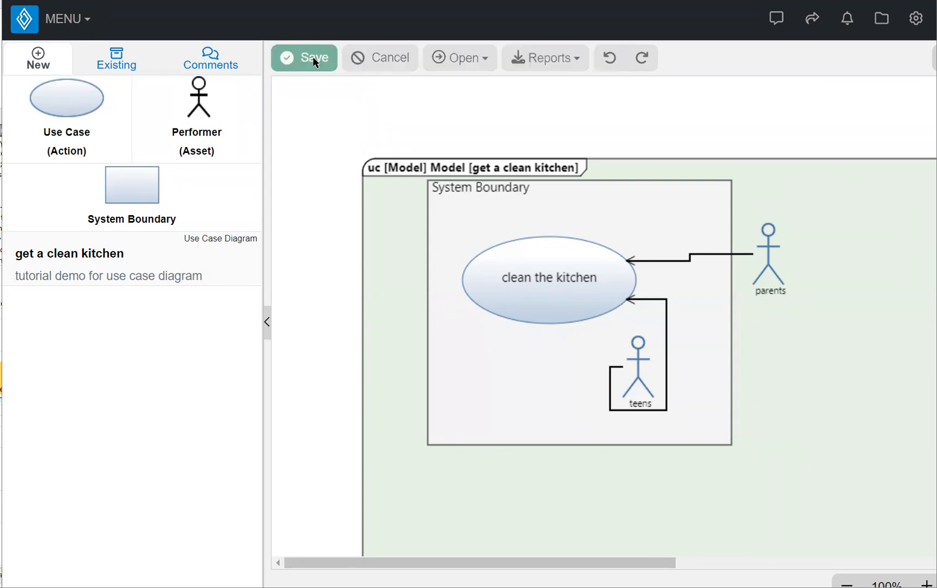